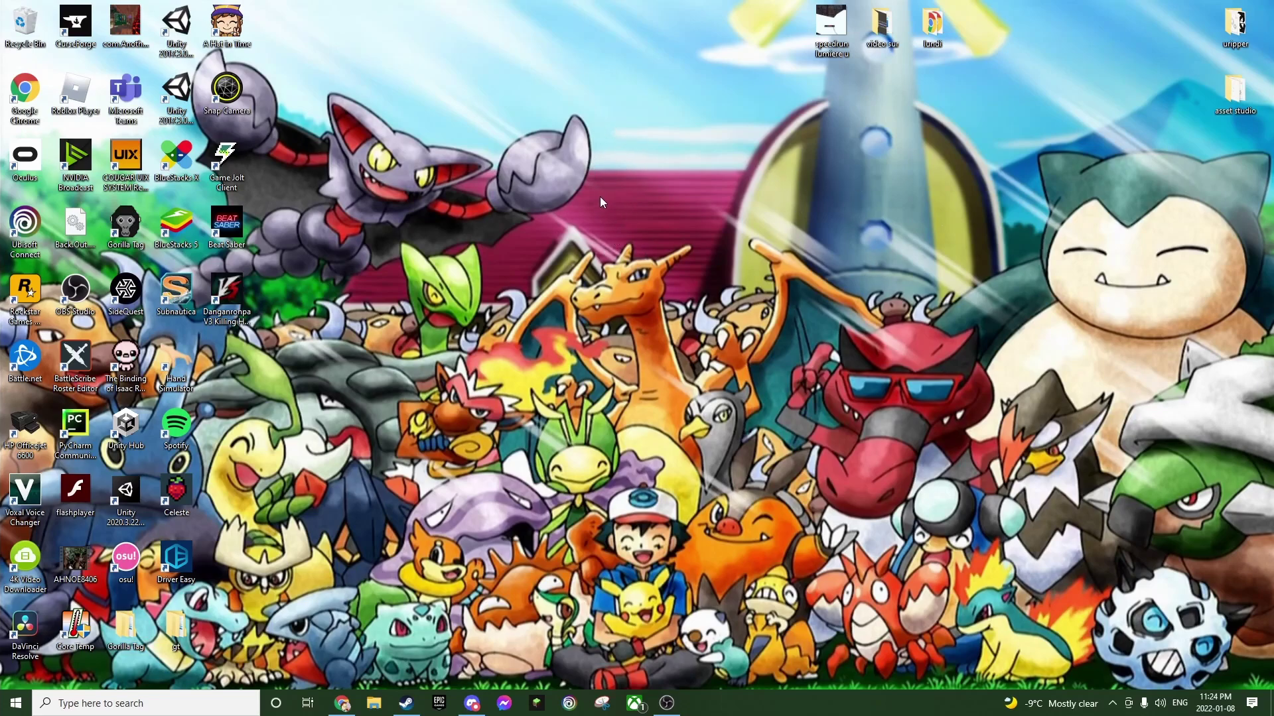
# Step: View Gorilla Tag in the Steam library, minimize Steam, and return to the release page
pyautogui.click(406, 703)
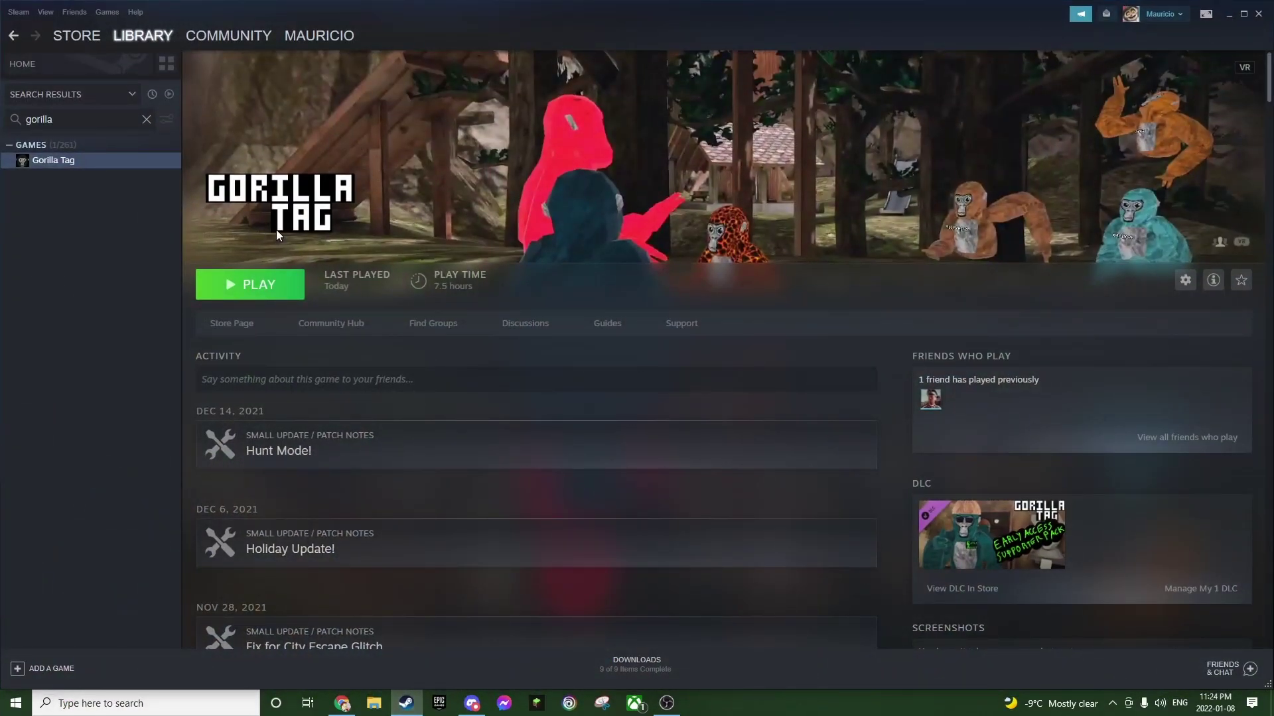
pyautogui.click(1225, 21)
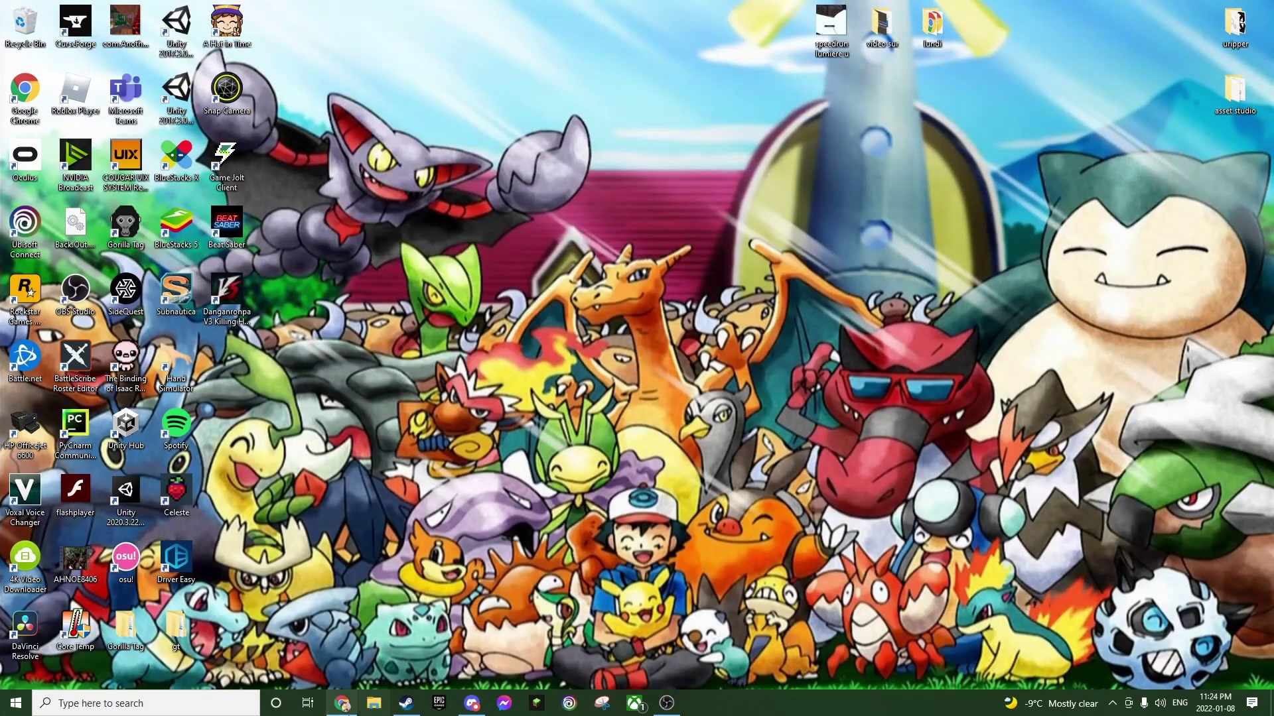
pyautogui.click(341, 703)
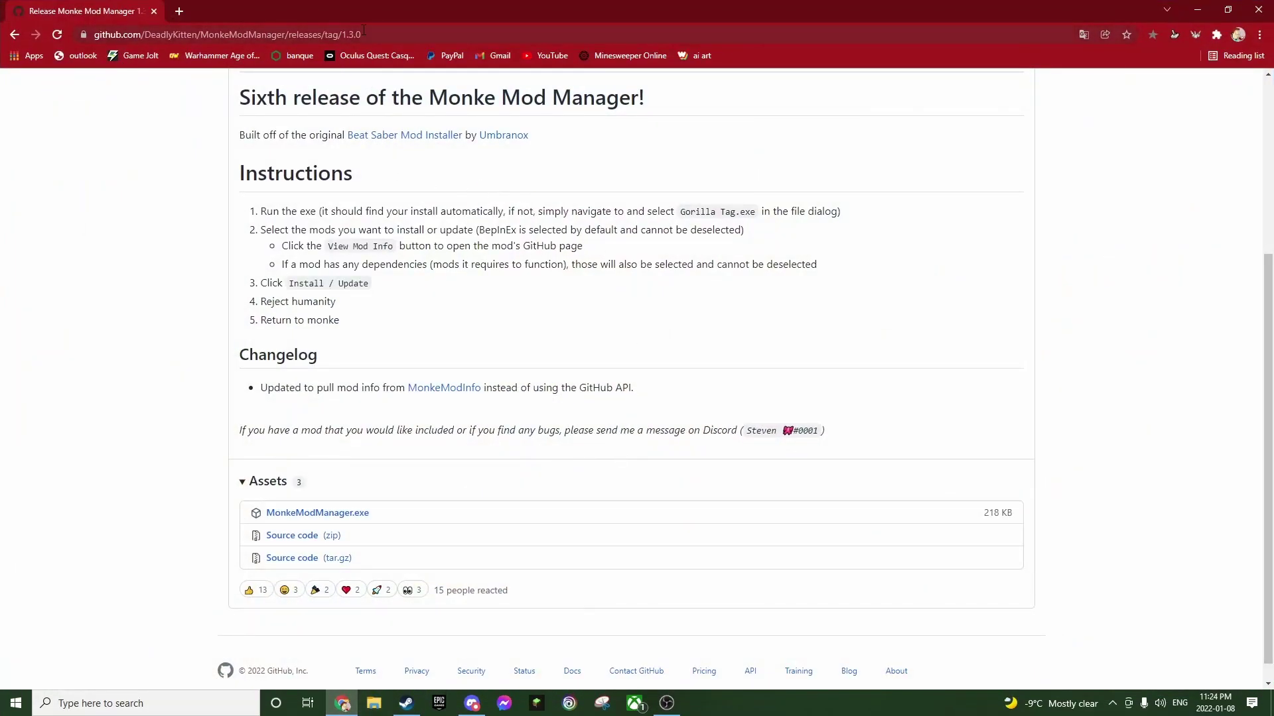
# Step: Download MonkeModManager.exe from the Monke Mod Manager 1.3.0 release assets
pyautogui.scroll(5, 450, 299)
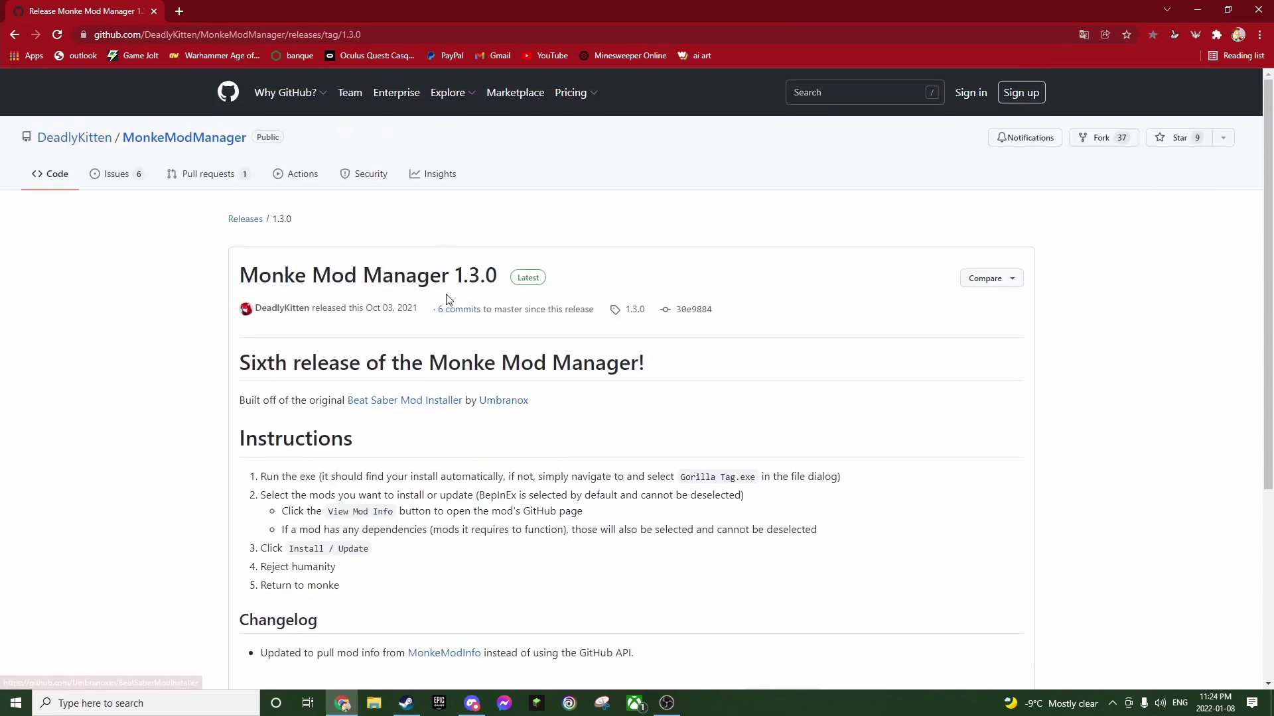
pyautogui.moveTo(222, 282); pyautogui.dragTo(494, 265)
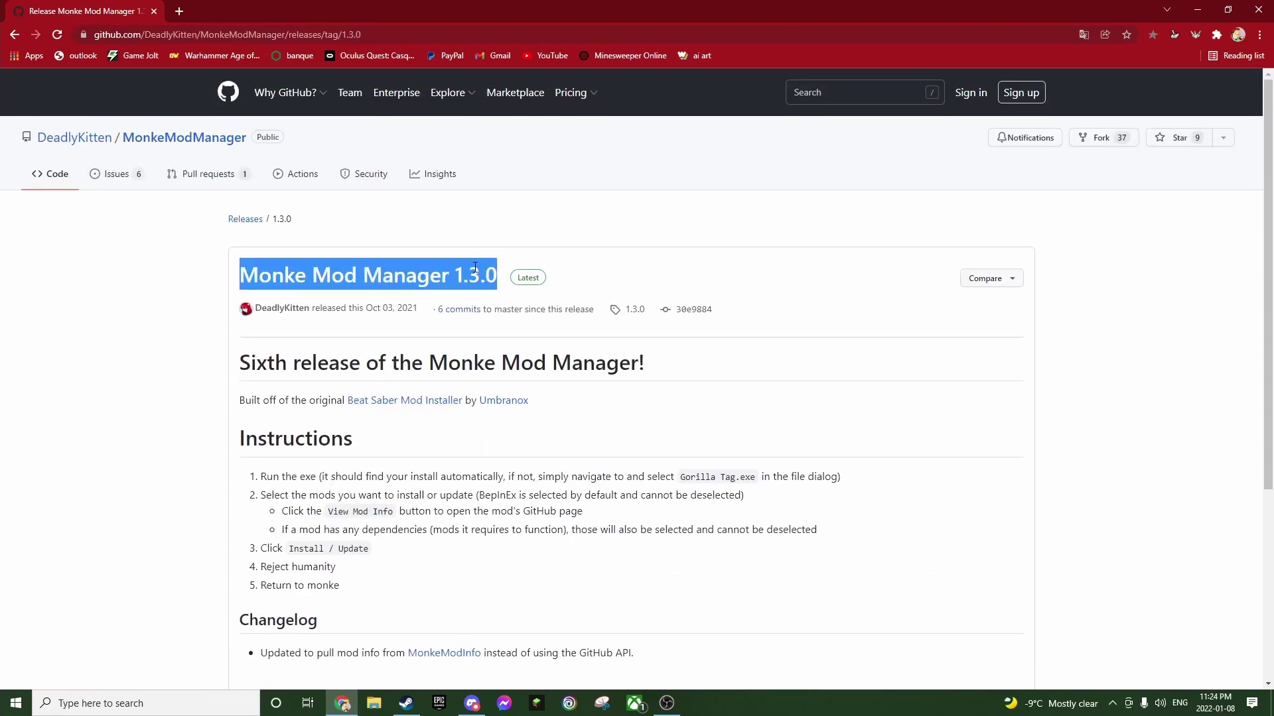
pyautogui.scroll(-4, 407, 336)
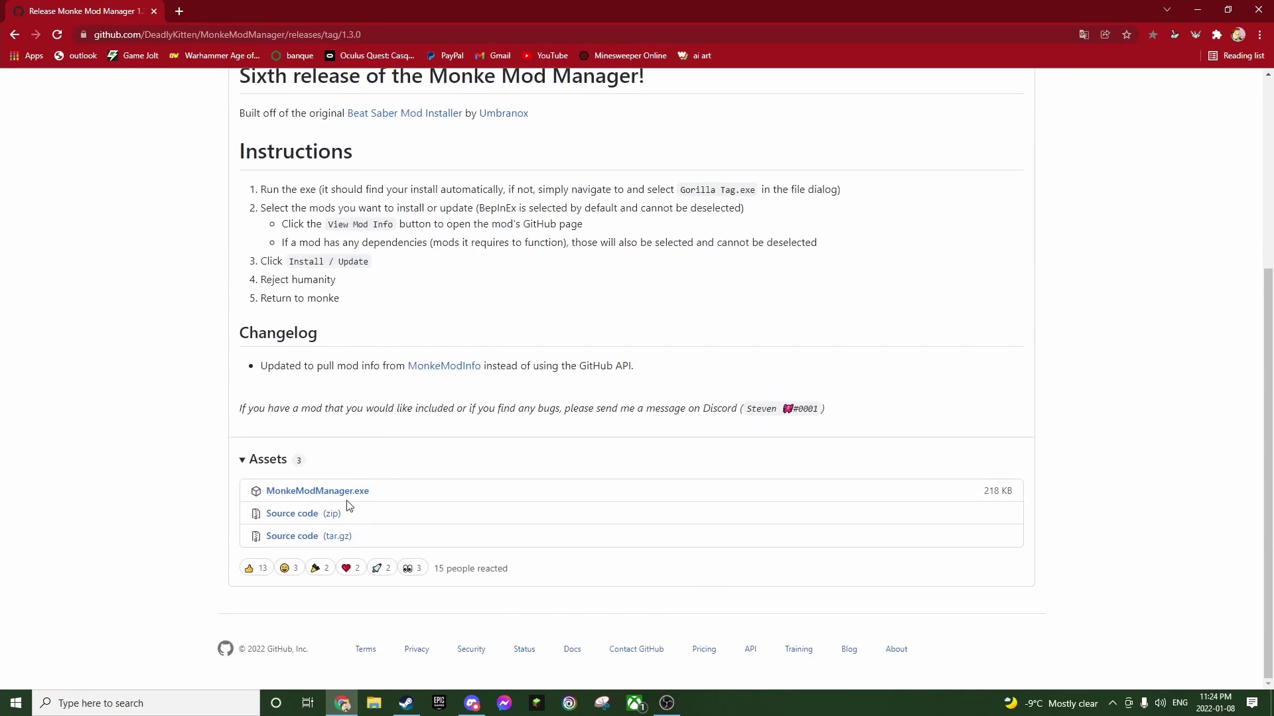
pyautogui.click(296, 493)
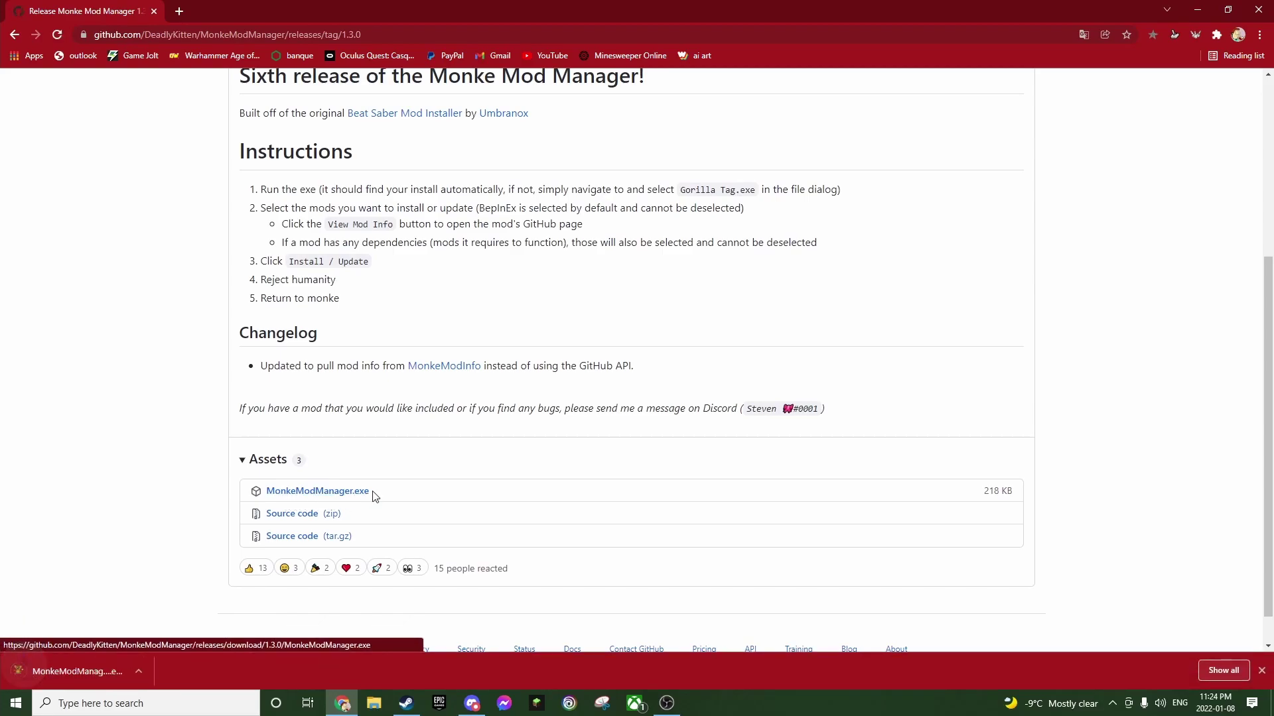
# Step: Open the downloaded executable and reveal SmartScreen's Run anyway option via More info
pyautogui.click(78, 673)
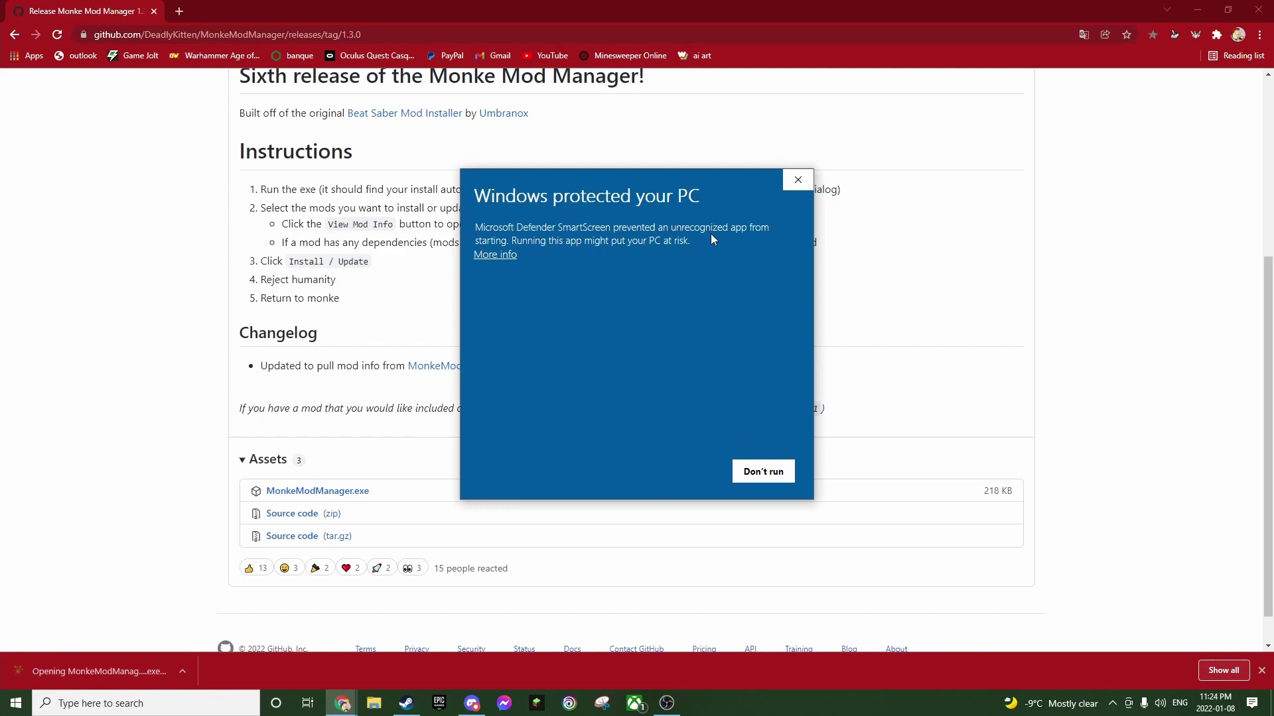
pyautogui.moveTo(473, 213); pyautogui.dragTo(701, 211)
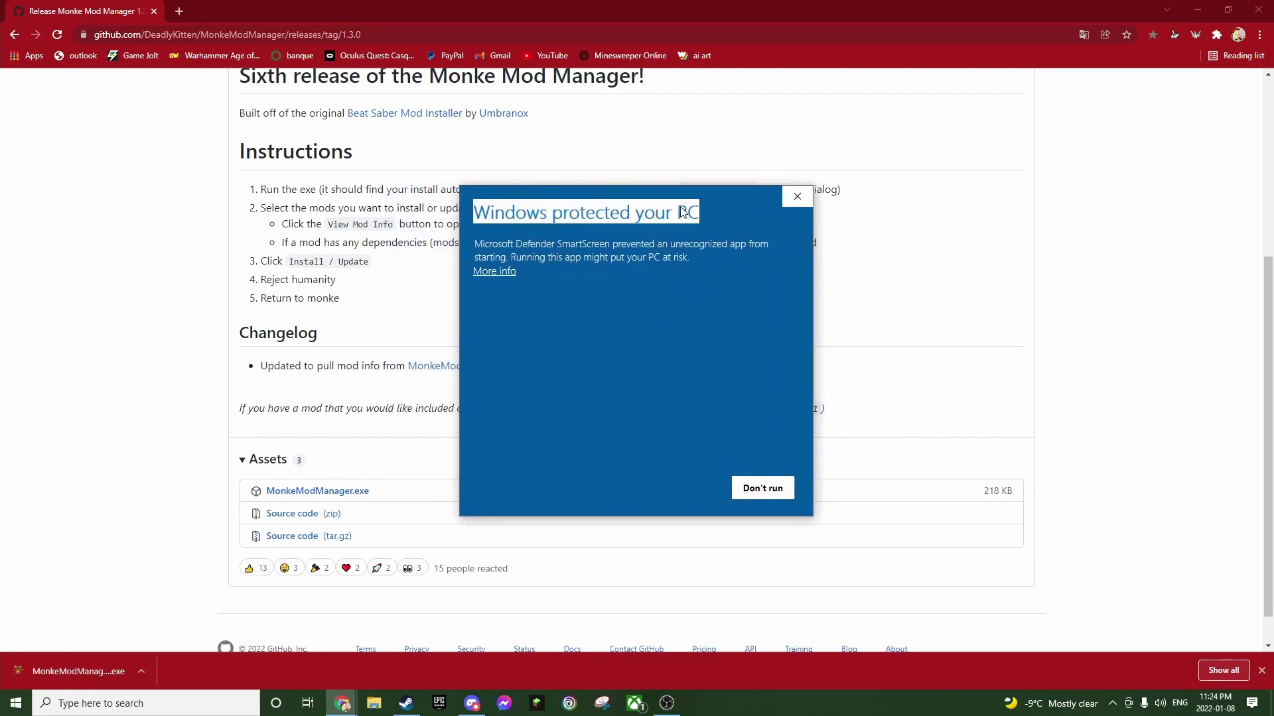
pyautogui.click(660, 242)
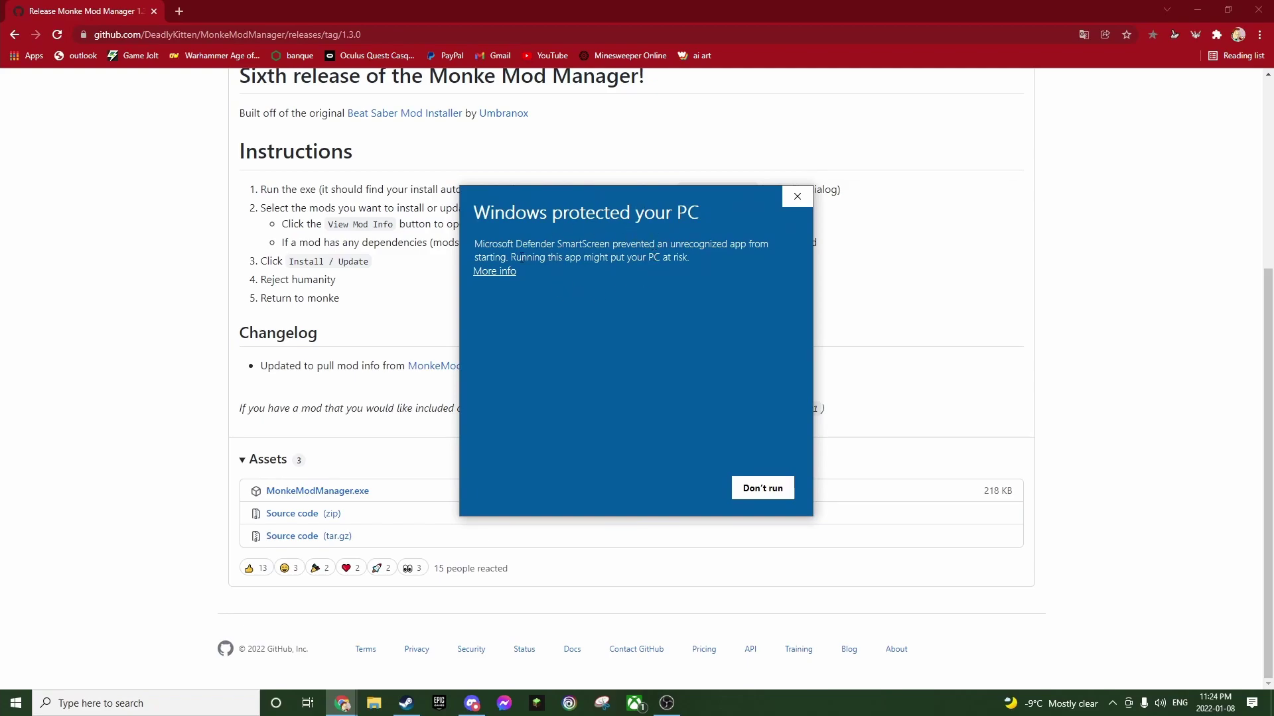
pyautogui.click(494, 273)
# Step: Run the mod manager anyway, tick Monke Map Loader, and install it alongside BepInEx
pyautogui.click(682, 486)
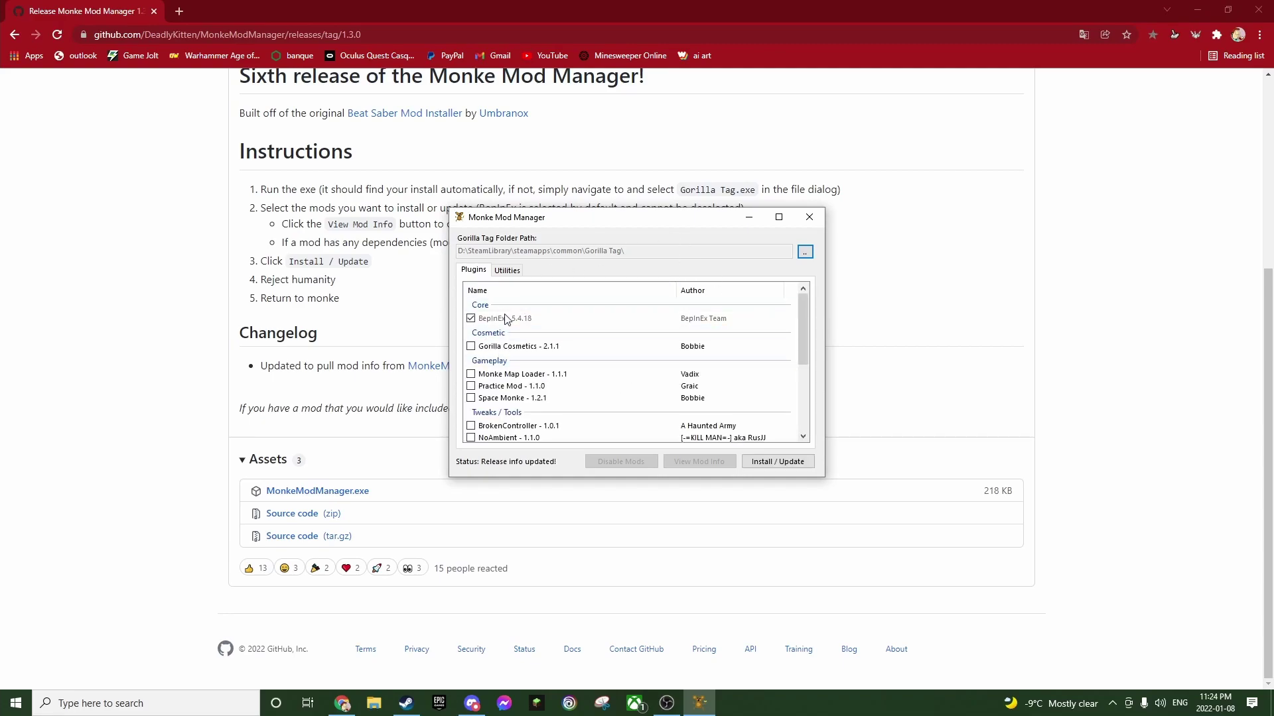
pyautogui.moveTo(544, 225); pyautogui.dragTo(575, 224)
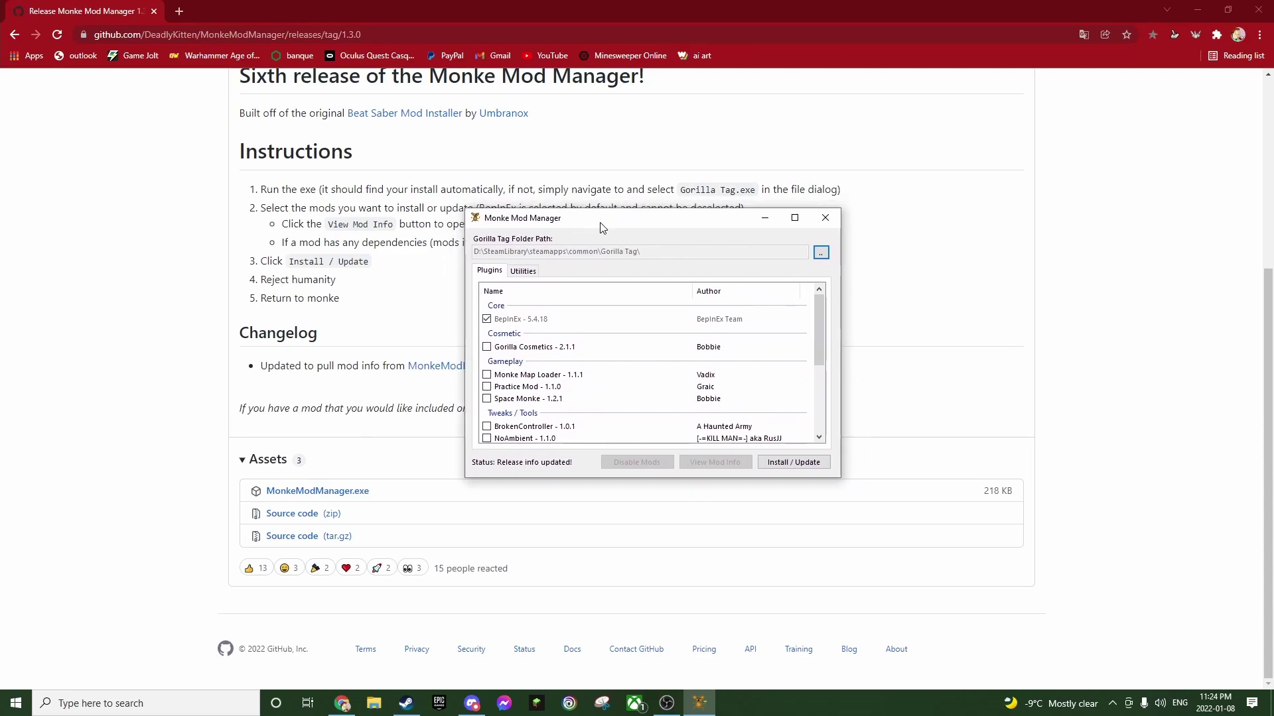
pyautogui.scroll(-1, 524, 304)
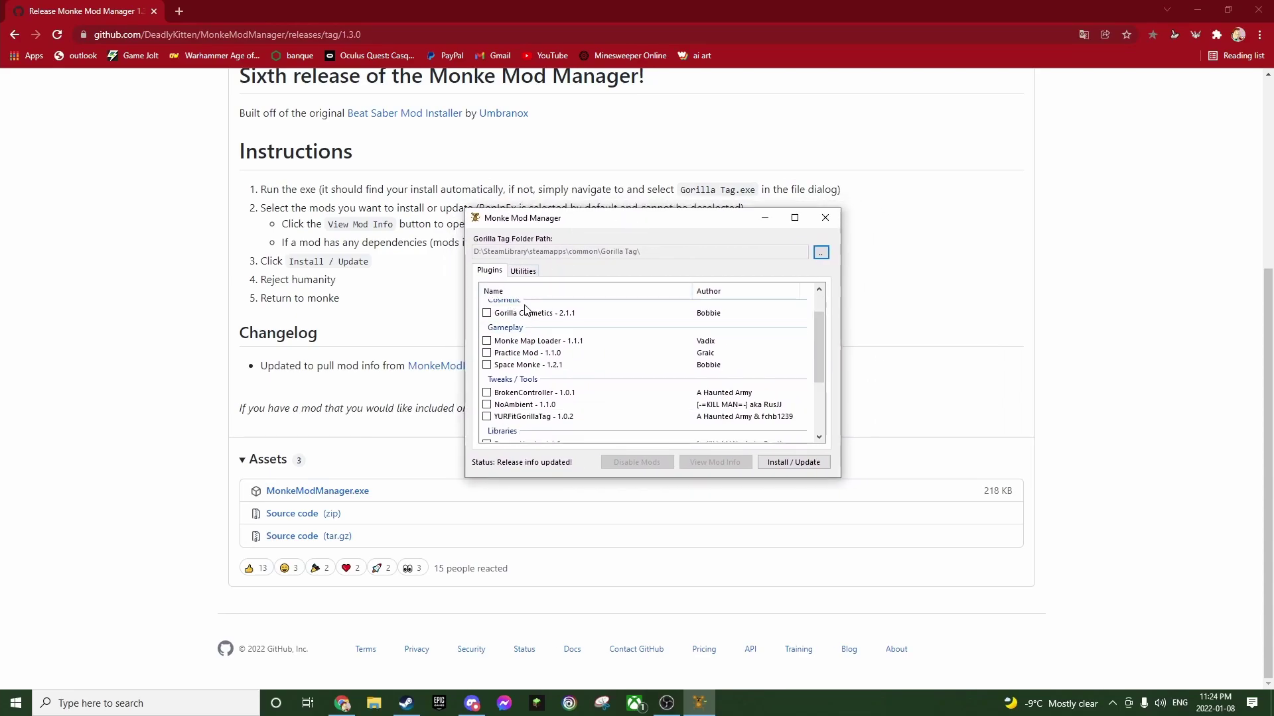
pyautogui.scroll(1, 527, 309)
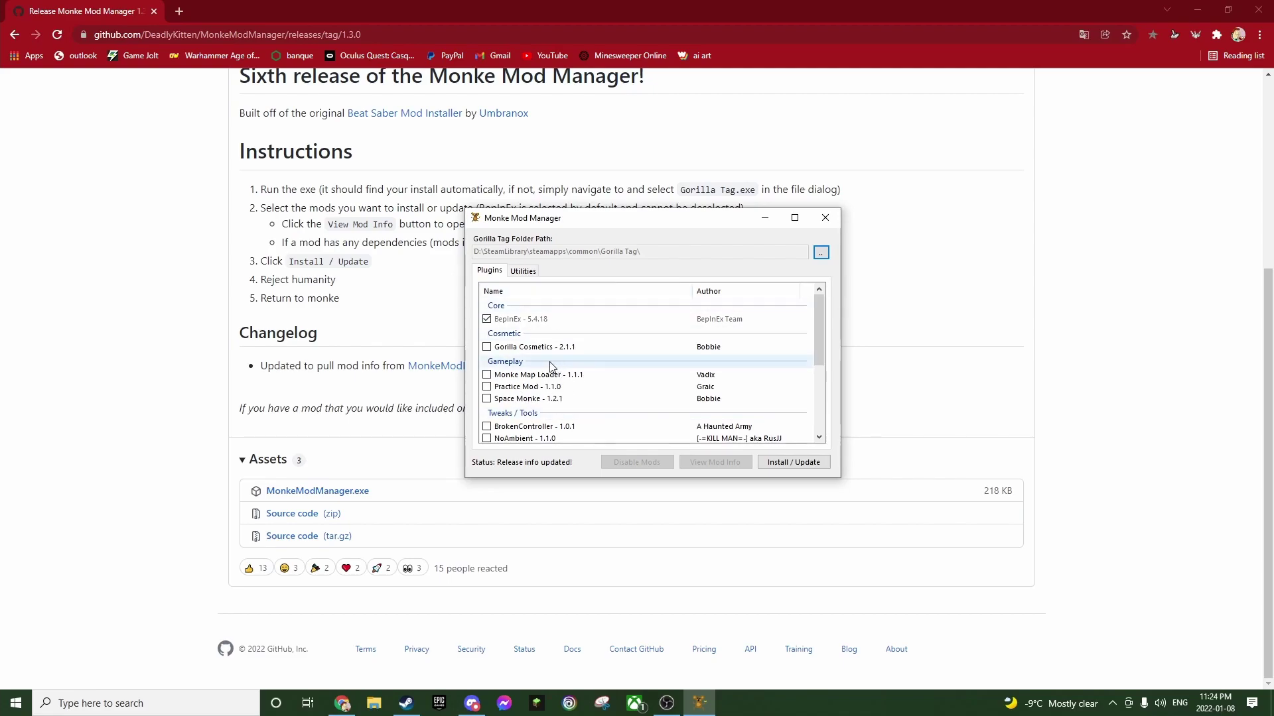
pyautogui.click(487, 375)
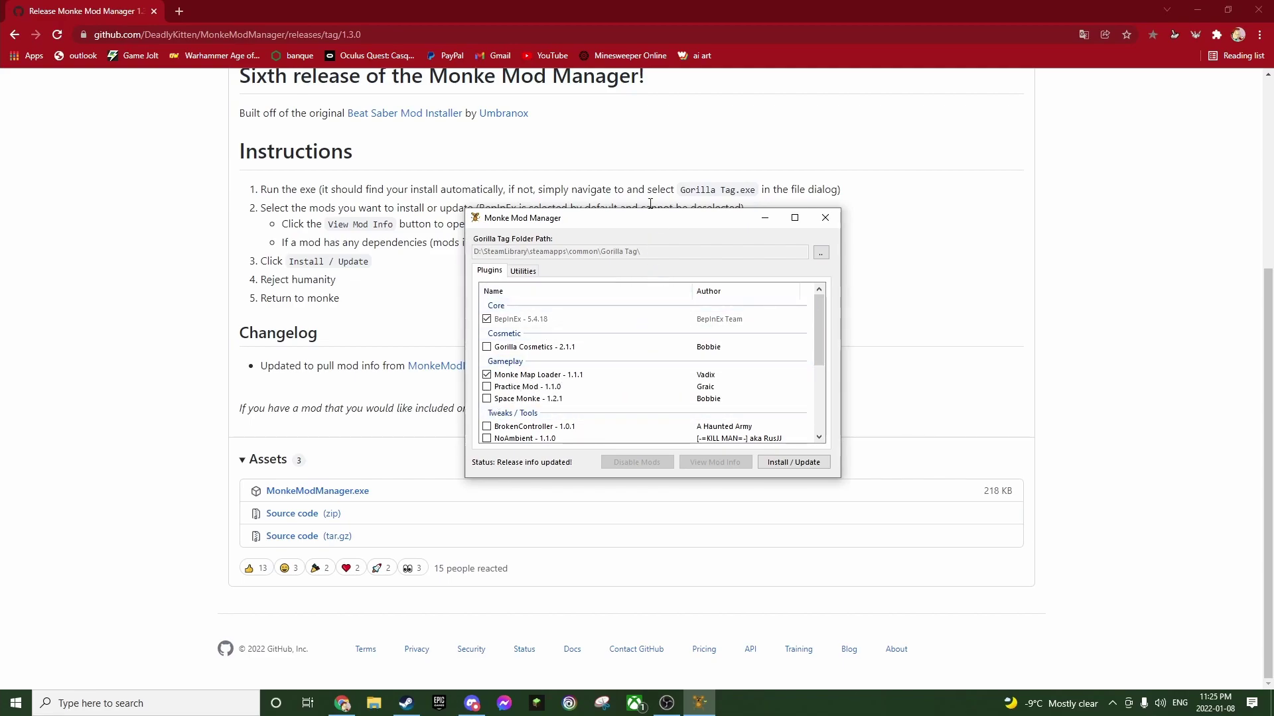
pyautogui.click(817, 467)
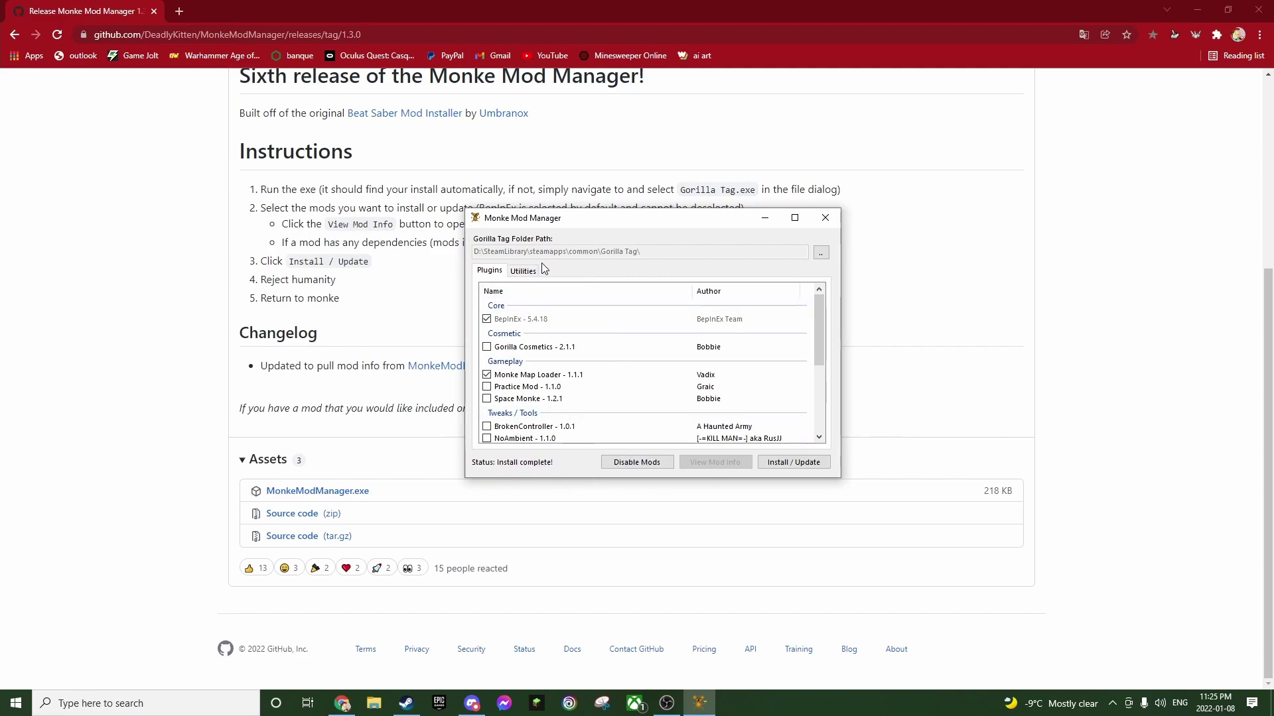
# Step: From Utilities, open the BepInEx plugins folder and delete all five old mod folders
pyautogui.click(523, 272)
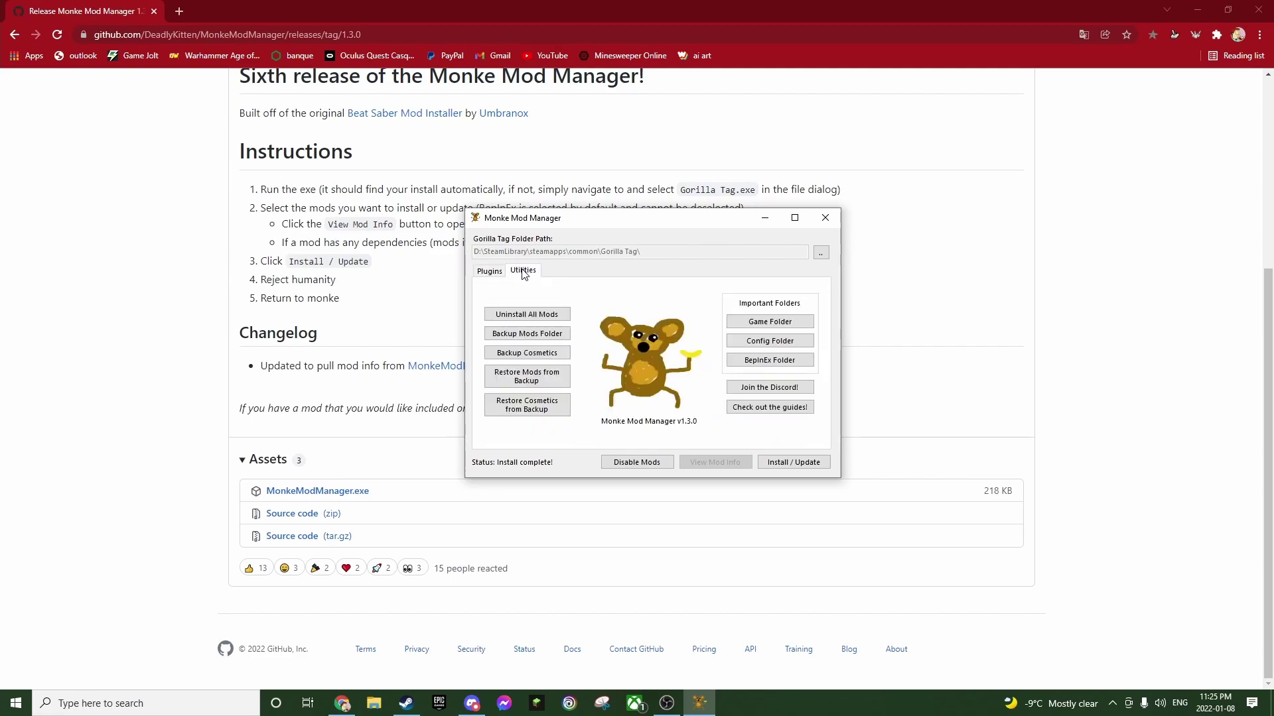
pyautogui.click(769, 360)
pyautogui.doubleClick(531, 242)
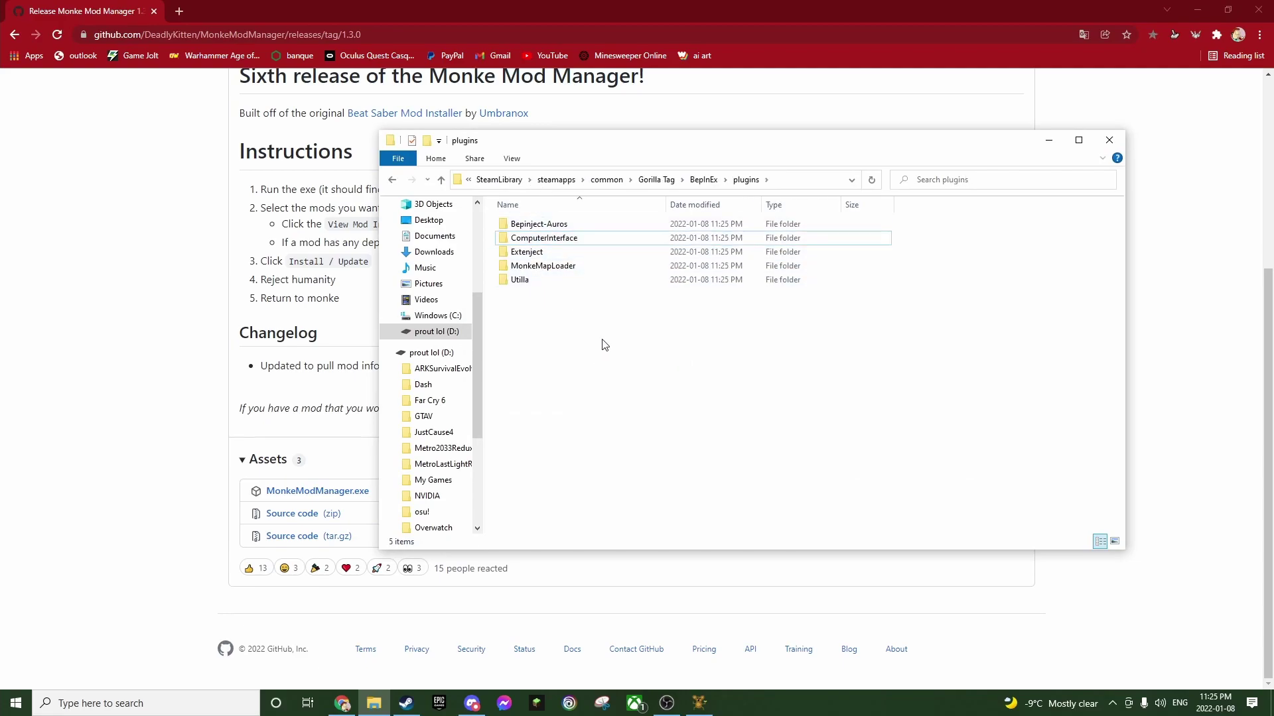
pyautogui.moveTo(623, 329); pyautogui.dragTo(555, 221)
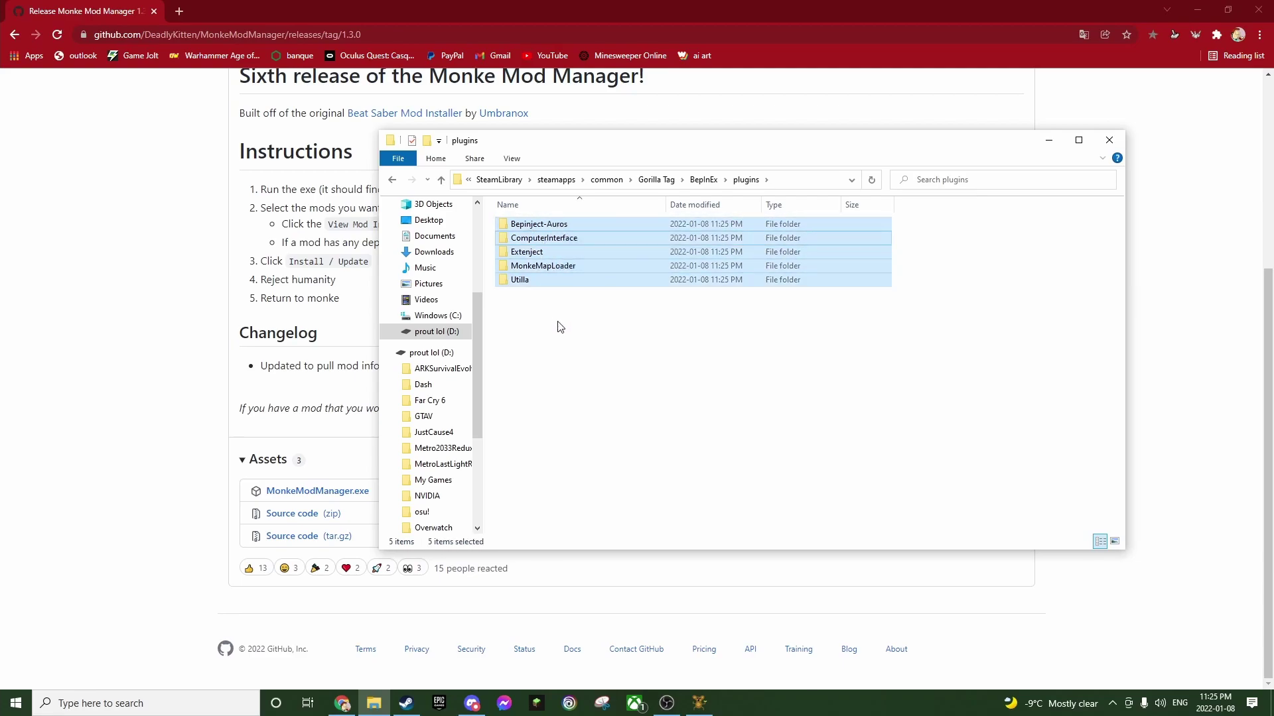
pyautogui.press('Delete')
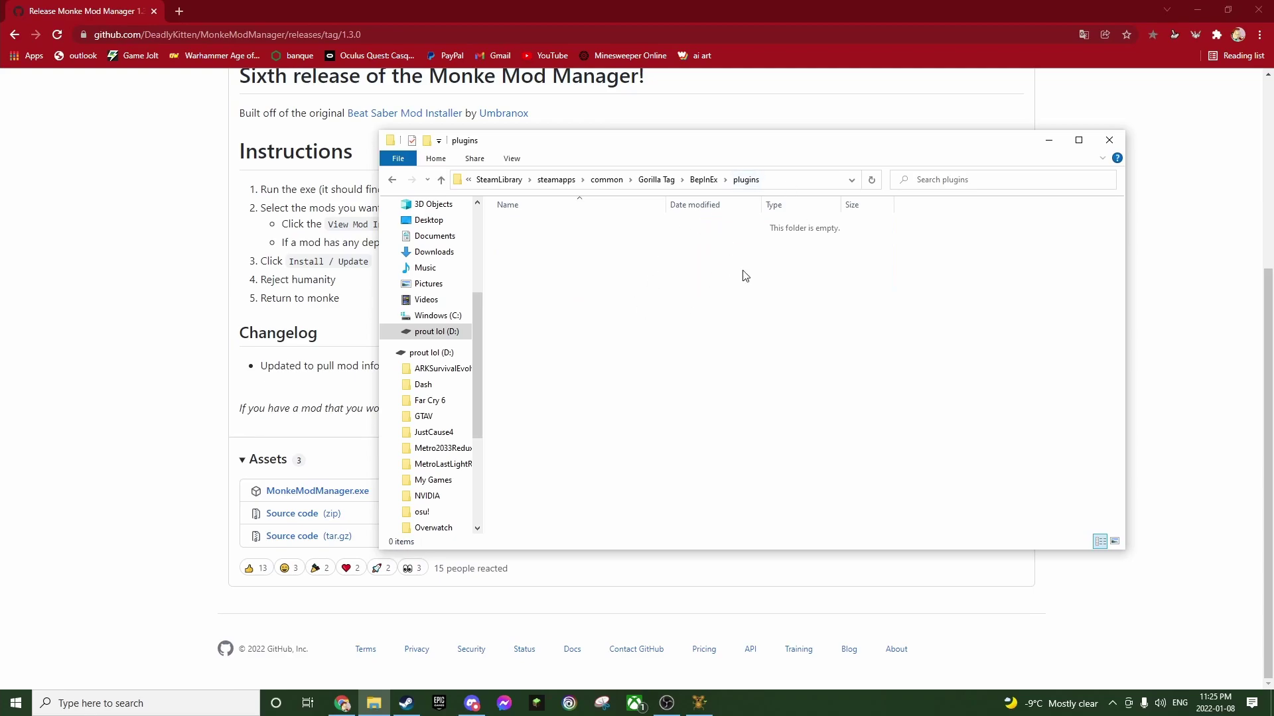
pyautogui.click(472, 703)
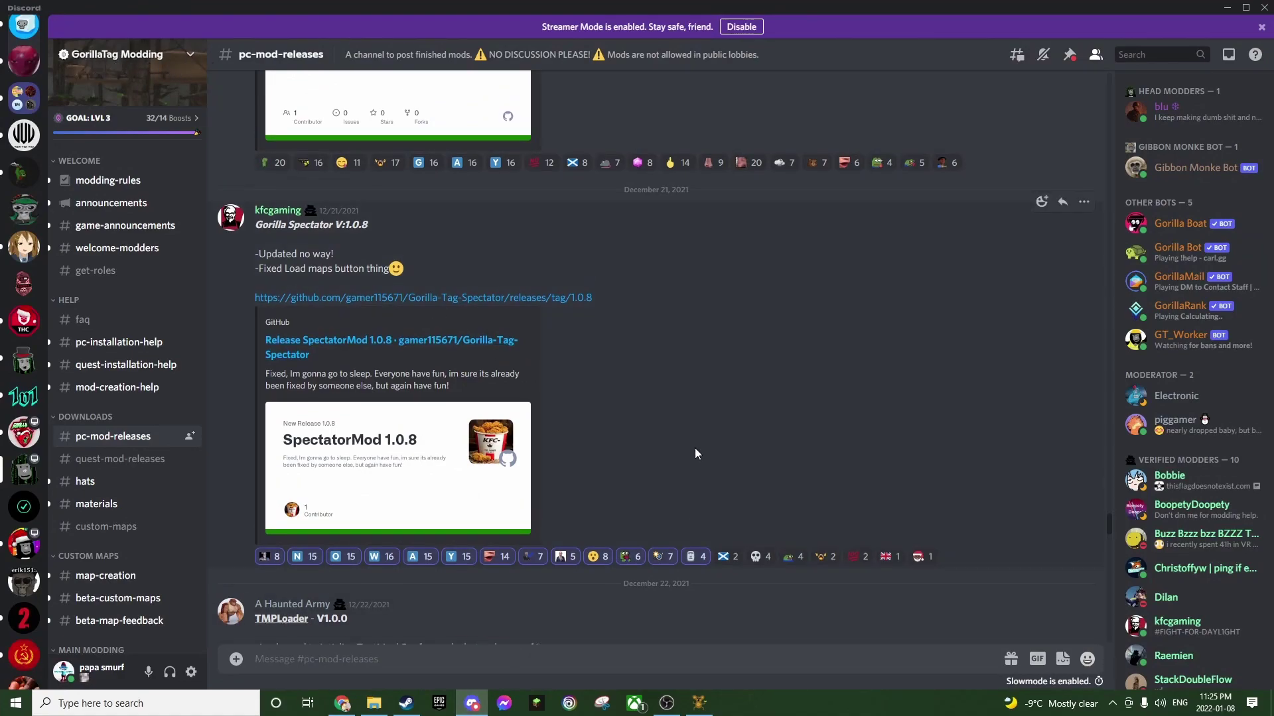
# Step: Find the Gorilla Spectator V:1.0.8 post in #pc-mod-releases and follow its GitHub link
pyautogui.scroll(1, 695, 448)
pyautogui.scroll(-1, 389, 356)
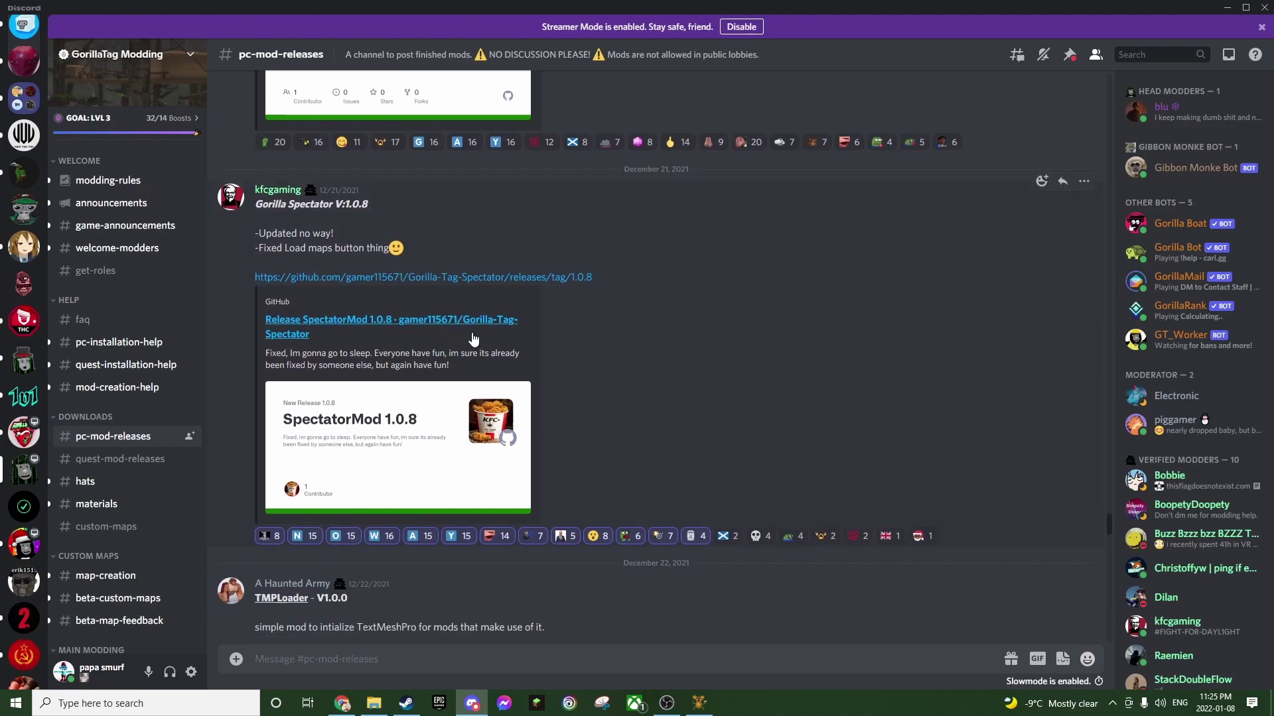
pyautogui.tripleClick(389, 203)
pyautogui.click(434, 279)
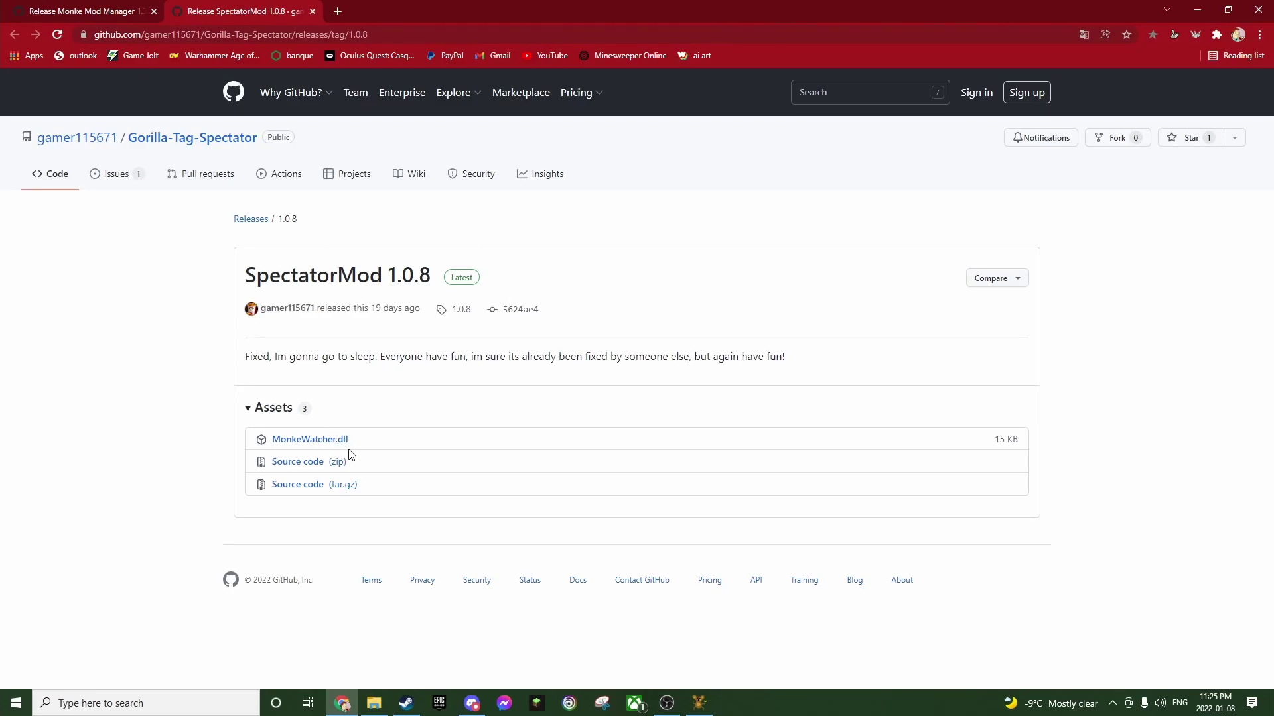
# Step: Download MonkeWatcher.dll, keep it, and drag it into the BepInEx plugins folder
pyautogui.click(302, 446)
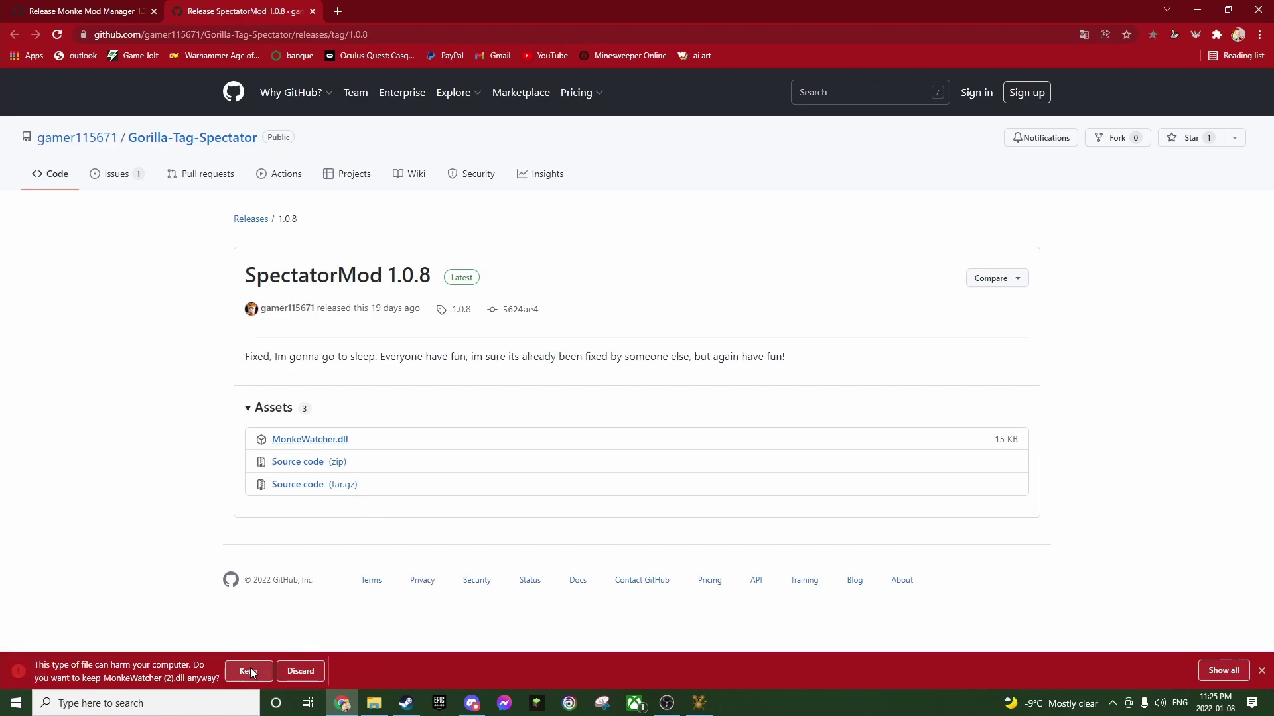
pyautogui.click(250, 671)
pyautogui.moveTo(47, 671); pyautogui.dragTo(702, 312)
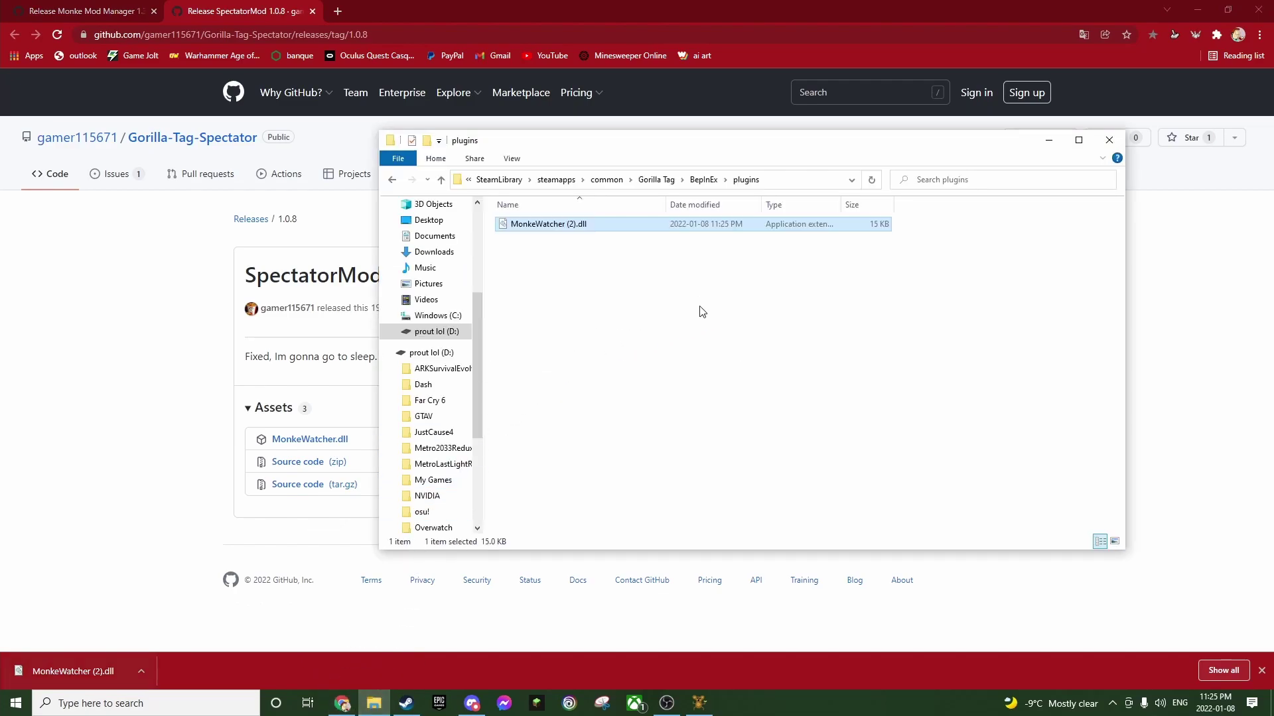
pyautogui.click(743, 264)
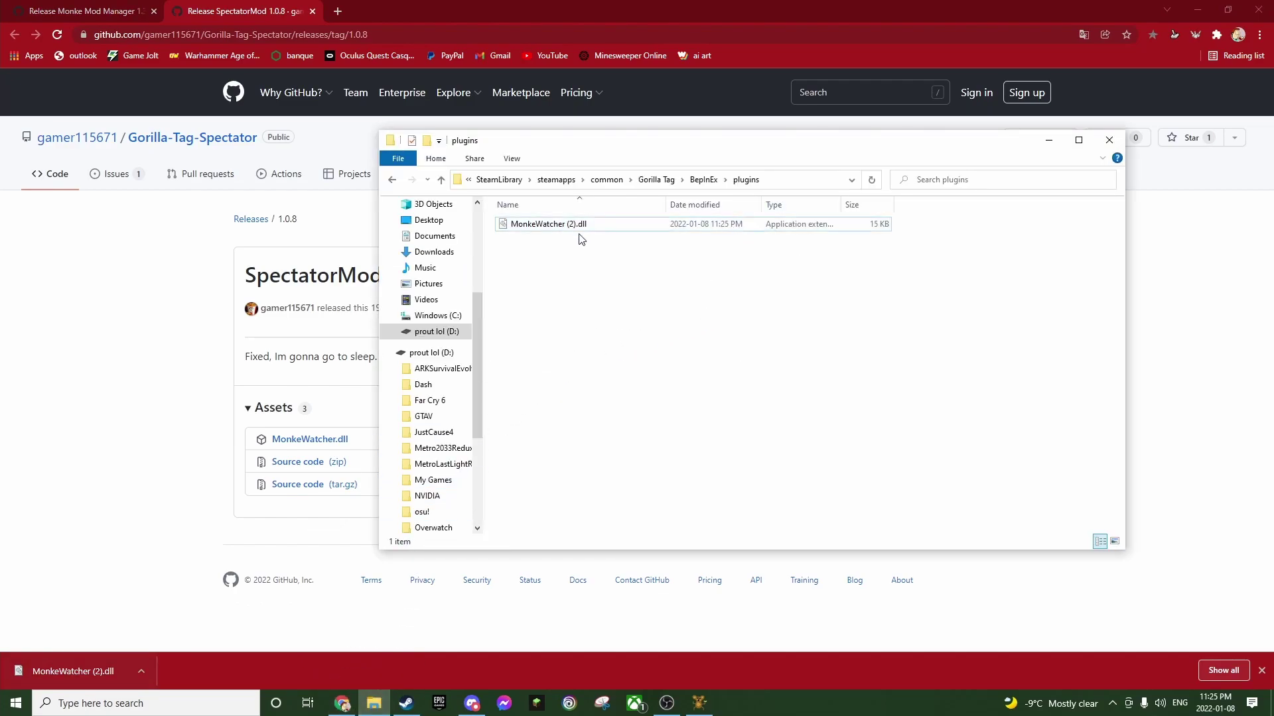
pyautogui.moveTo(506, 239); pyautogui.dragTo(586, 245)
pyautogui.click(1048, 140)
# Step: Minimize the browser, Discord and mod manager windows, then launch Gorilla Tag from the desktop
pyautogui.click(1166, 9)
pyautogui.click(1227, 7)
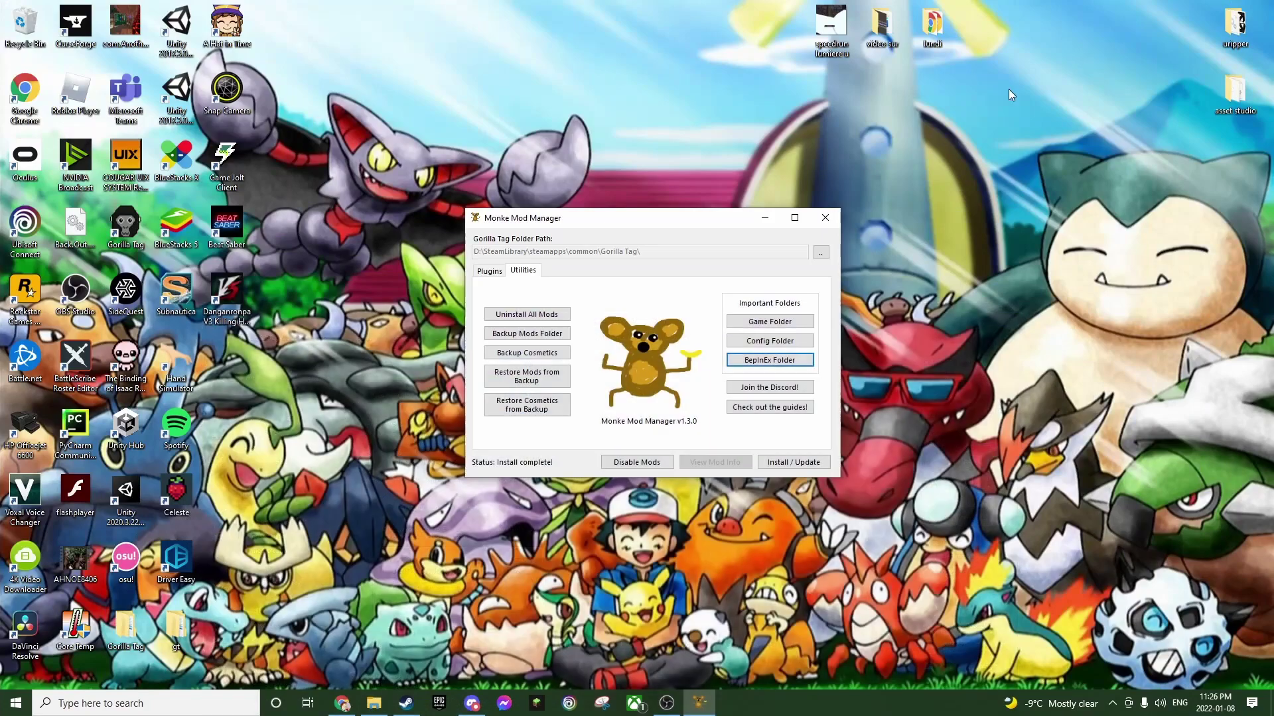
pyautogui.click(764, 218)
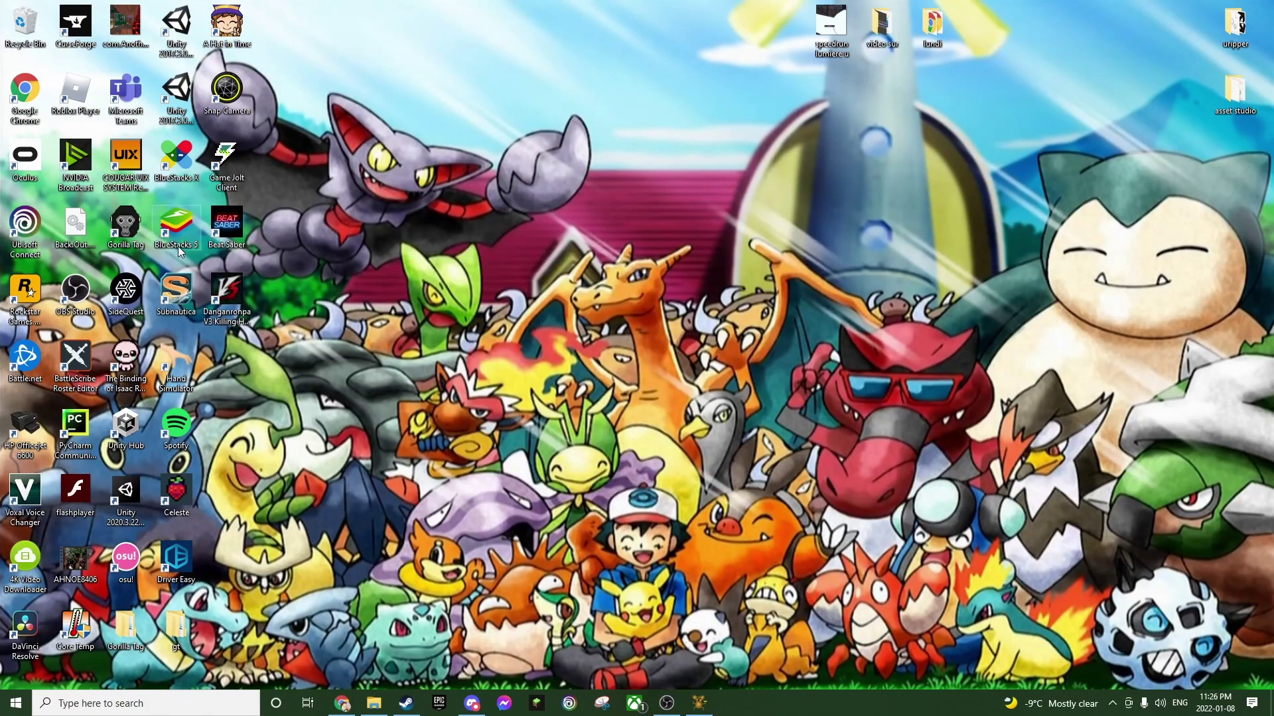
pyautogui.doubleClick(137, 231)
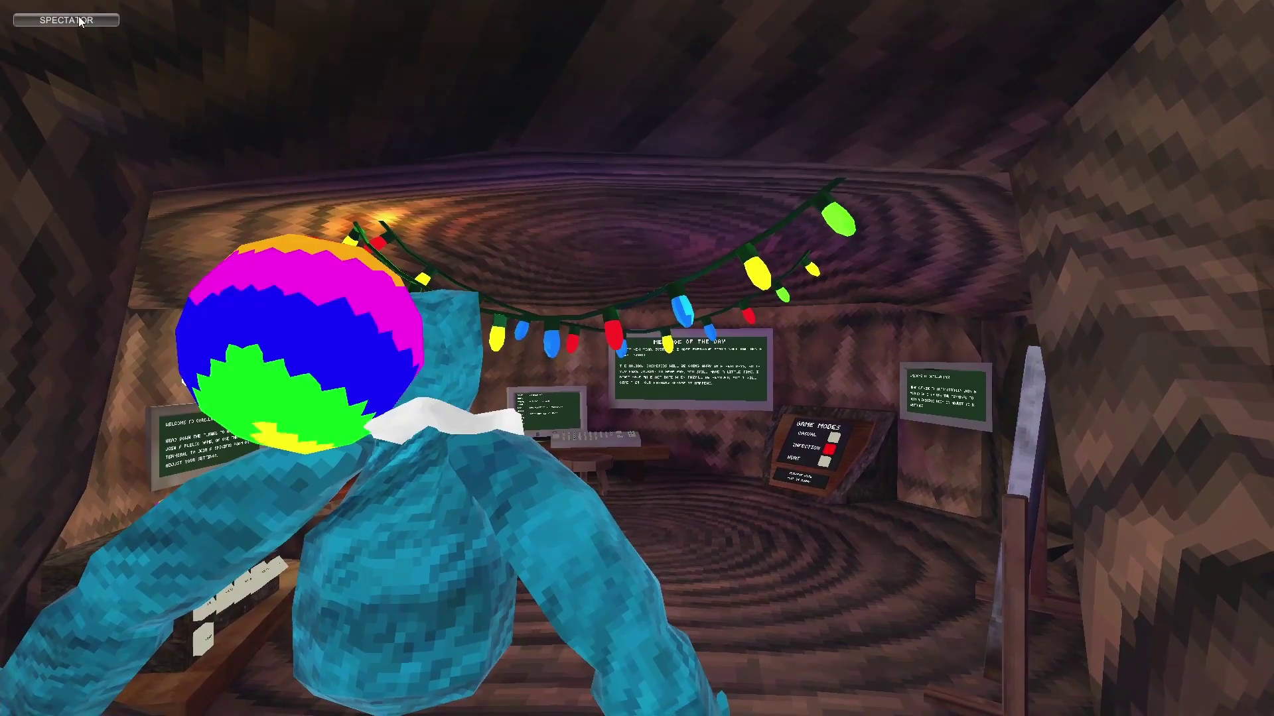
# Step: Expand KFC's Spectator Client panel with the SPECTATOR button at the top-left
pyautogui.click(79, 21)
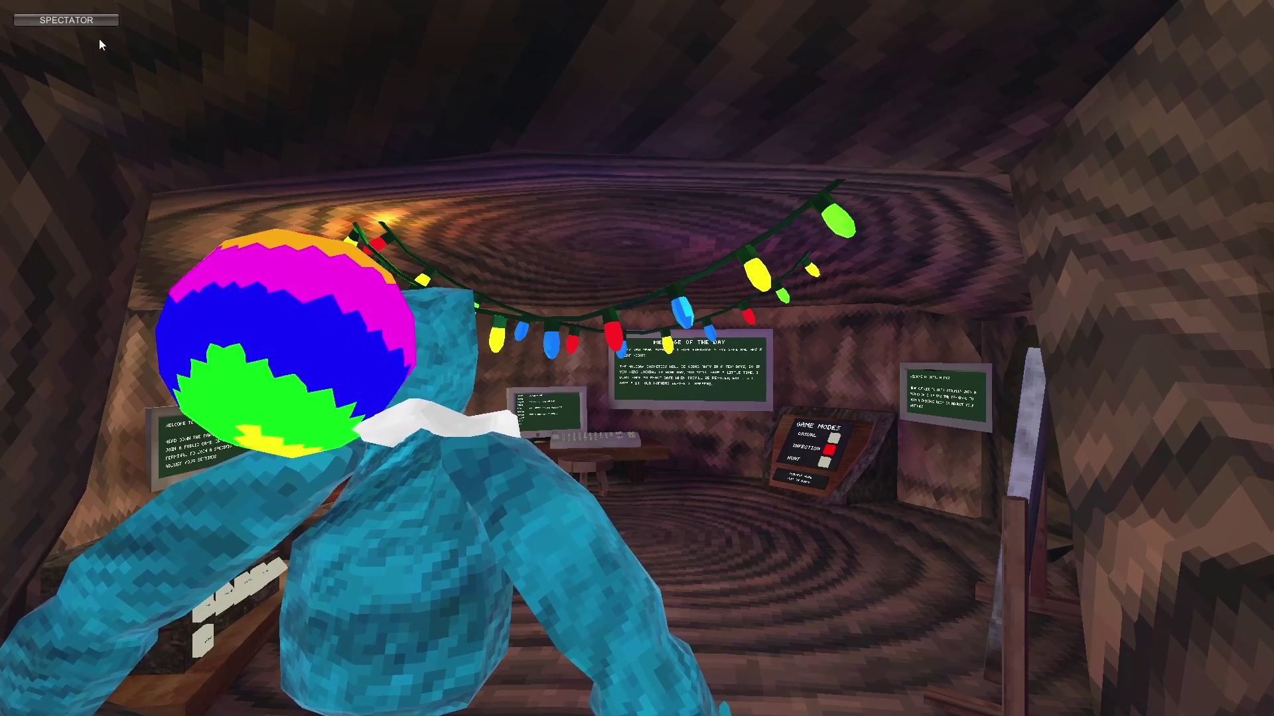
pyautogui.click(66, 20)
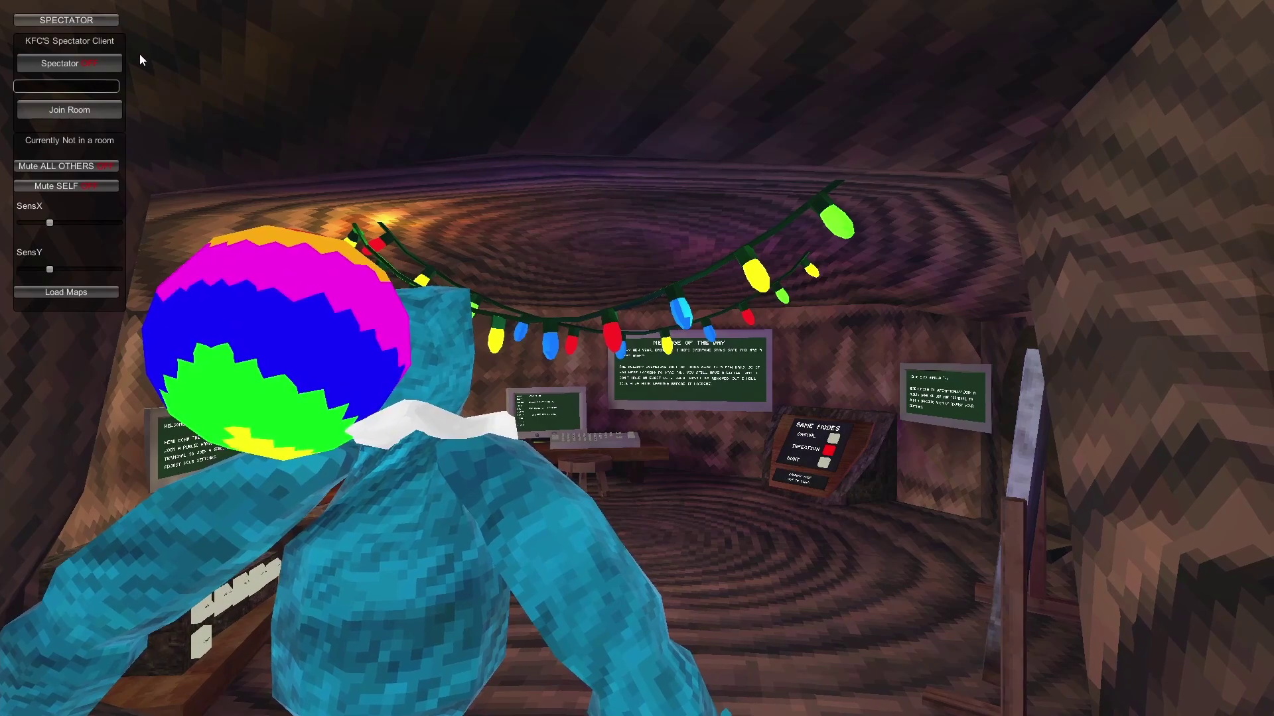
# Step: Switch the Spectator toggle from OFF to ON, then collapse the client menu
pyautogui.click(72, 63)
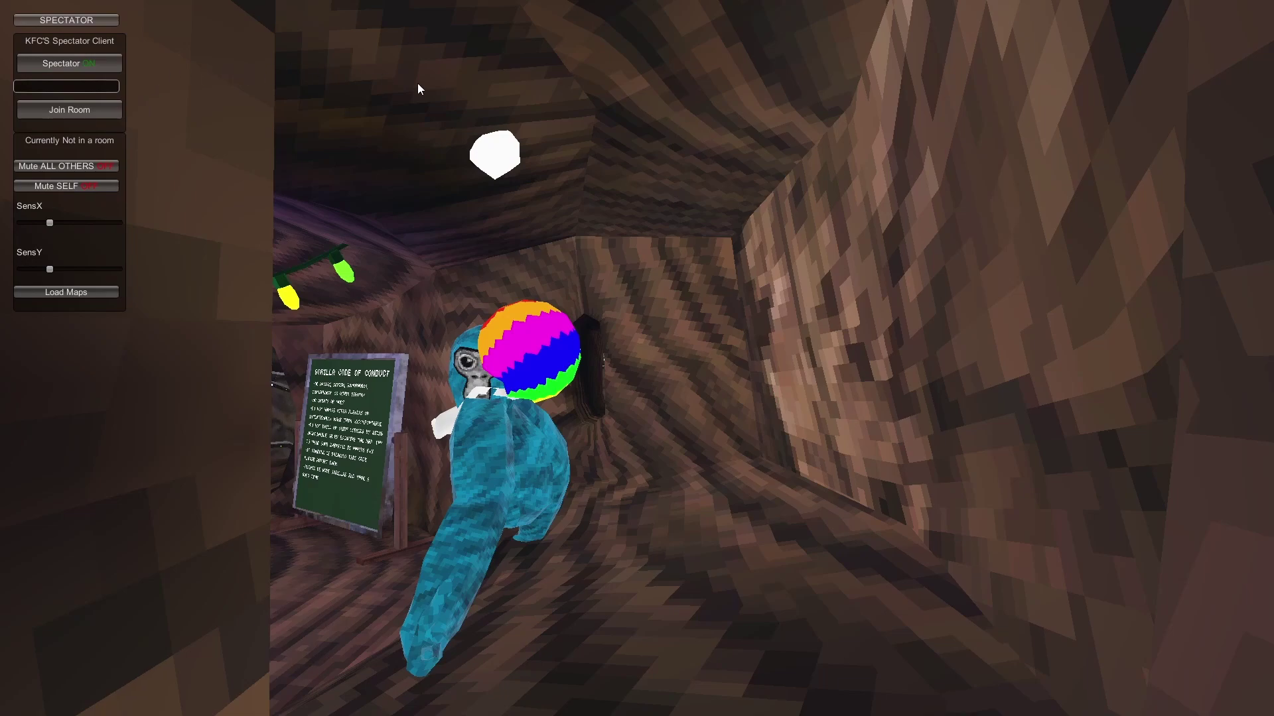
pyautogui.click(99, 20)
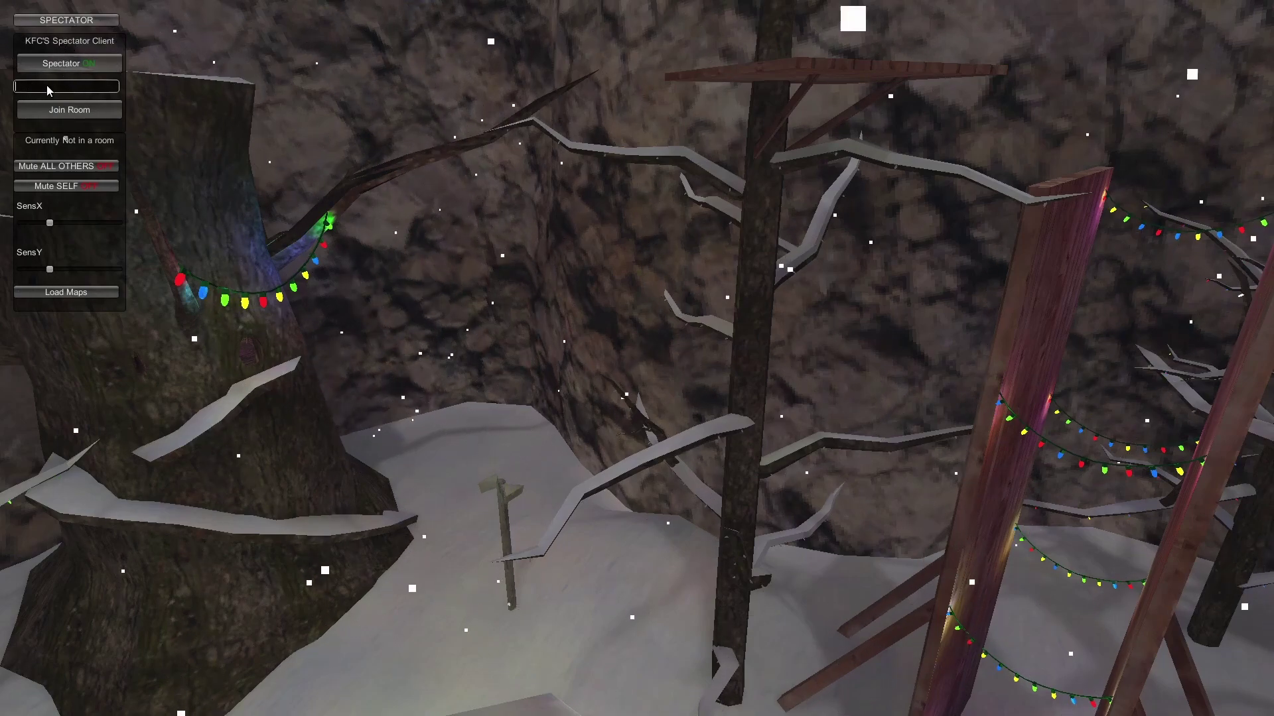
pyautogui.write('PSHKD')
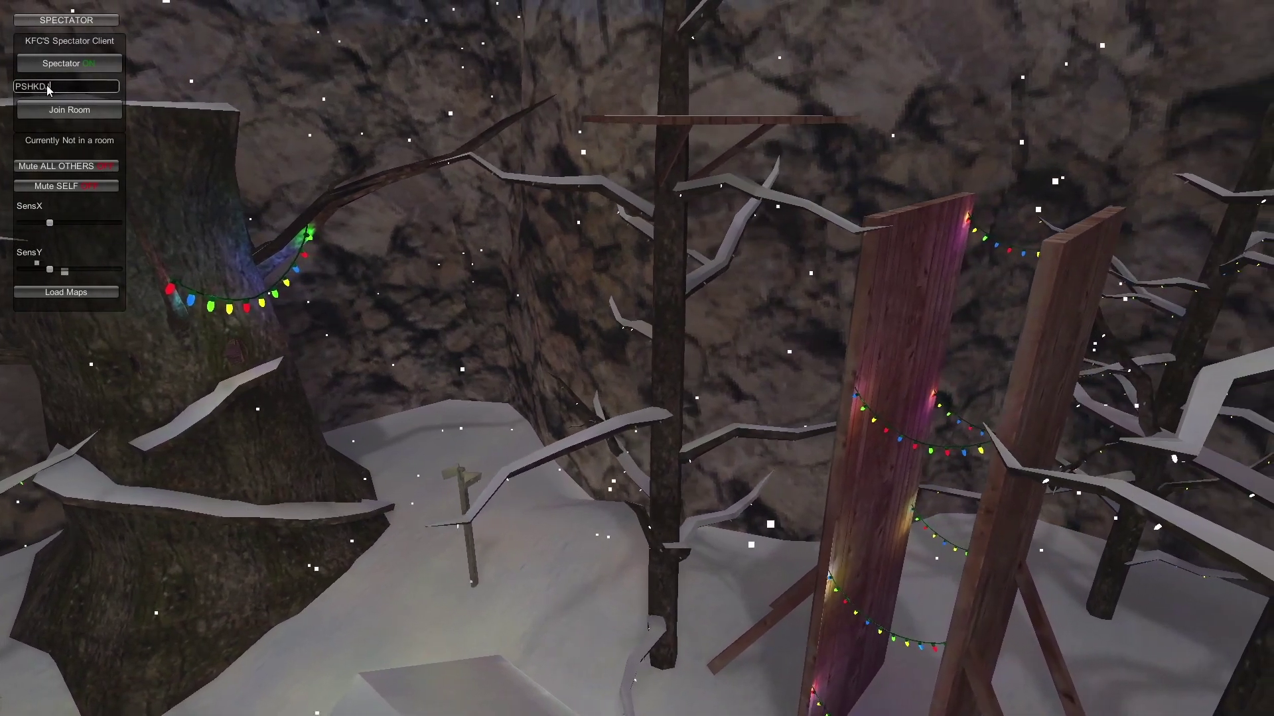
pyautogui.press('BackSpace')
pyautogui.press('BackSpace')
pyautogui.press('BackSpace')
pyautogui.press('BackSpace')
pyautogui.press('BackSpace')
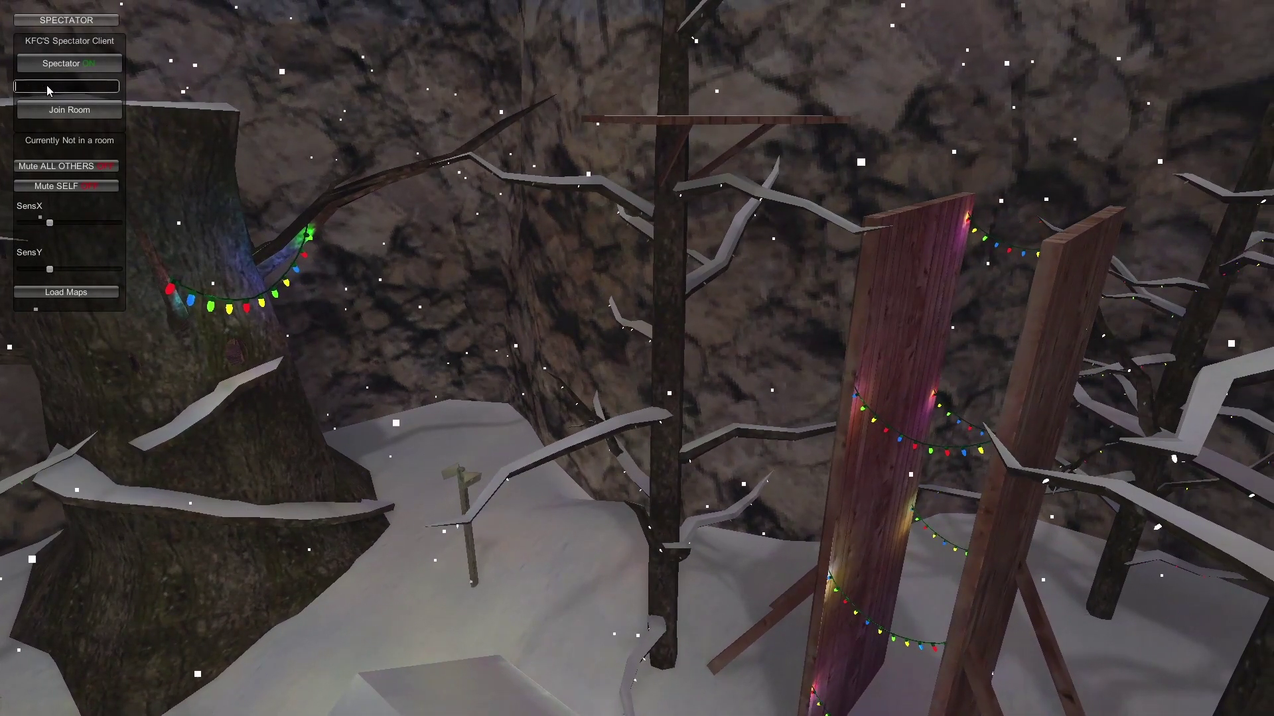
pyautogui.write('lnfdgf')
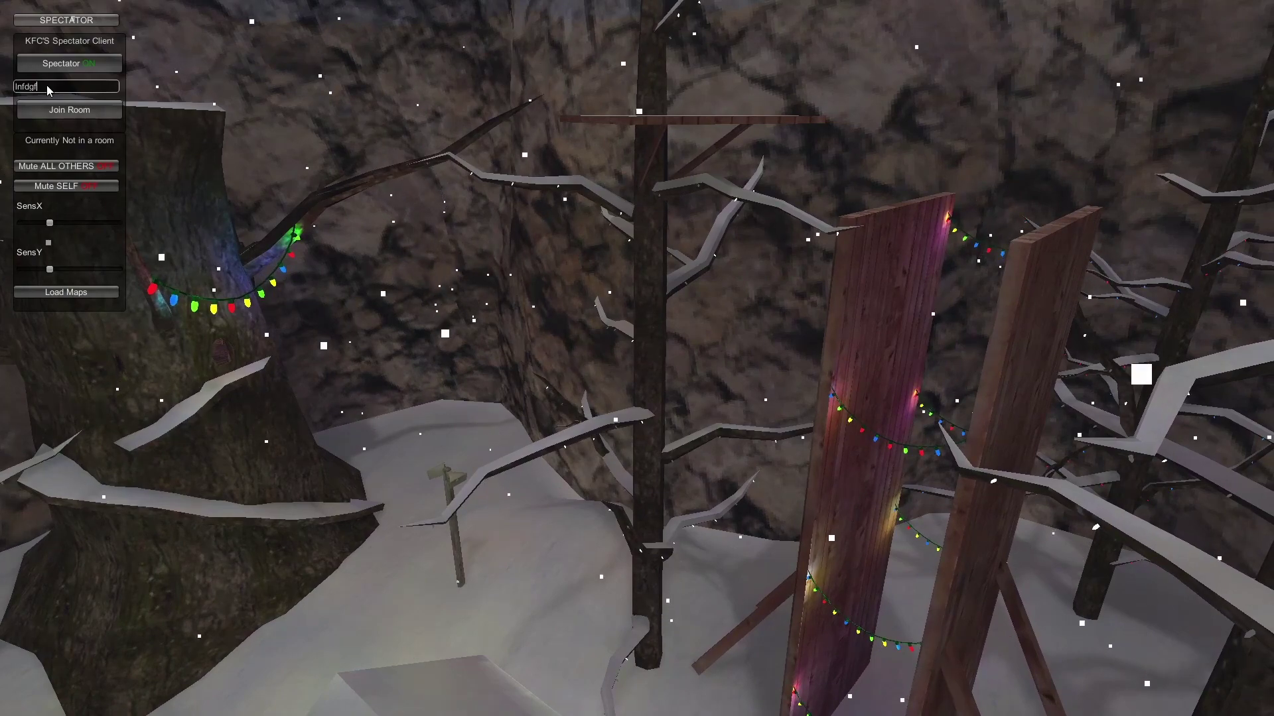